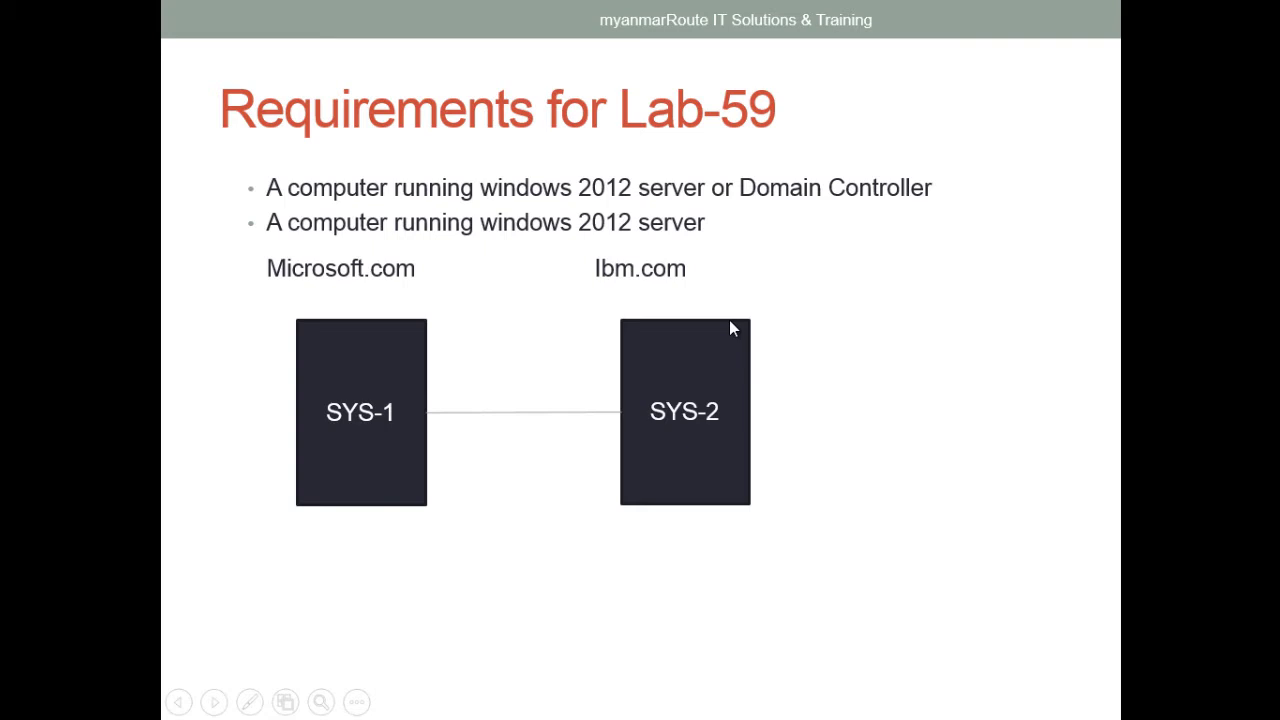
Move the slideshow past the Lab-59 requirements slide to the 'Thanks for viewing' slide
left_click(712, 377)
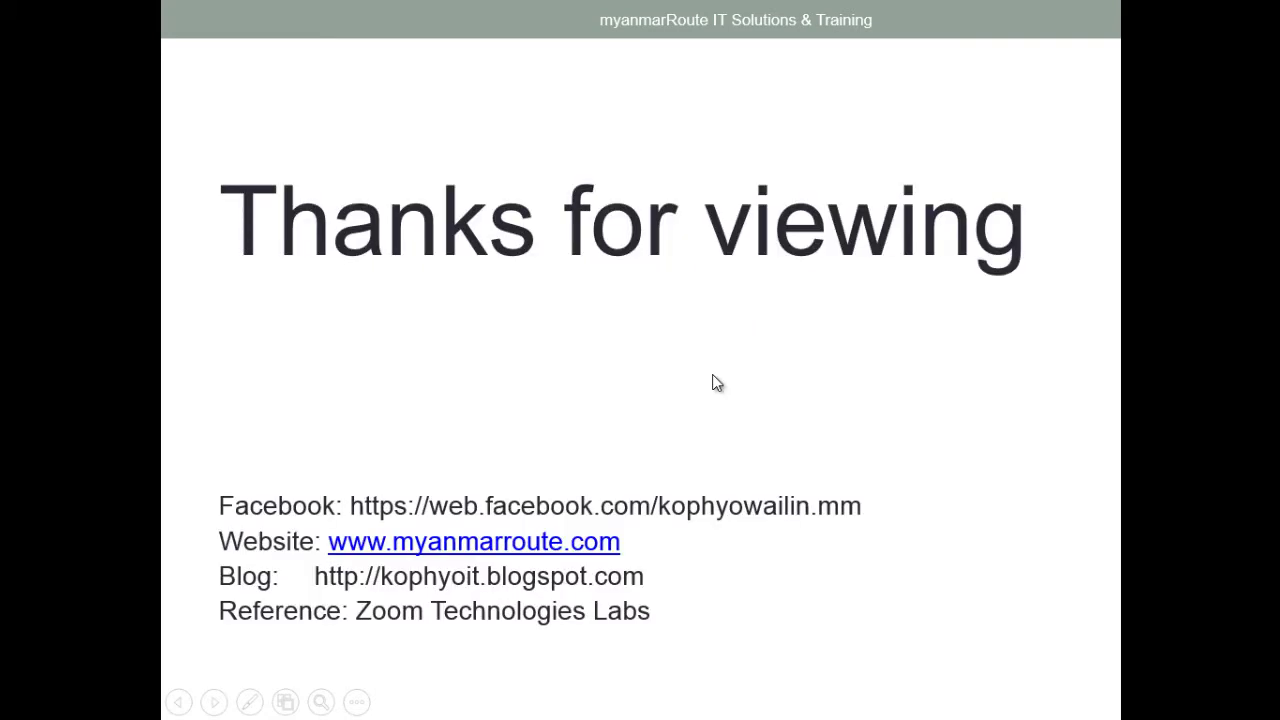
Return to SYS-1's DNS Manager with the sys-1 host record (192.168.80.141) deselected
key("alt+Tab")
key("Tab")
key("Tab")
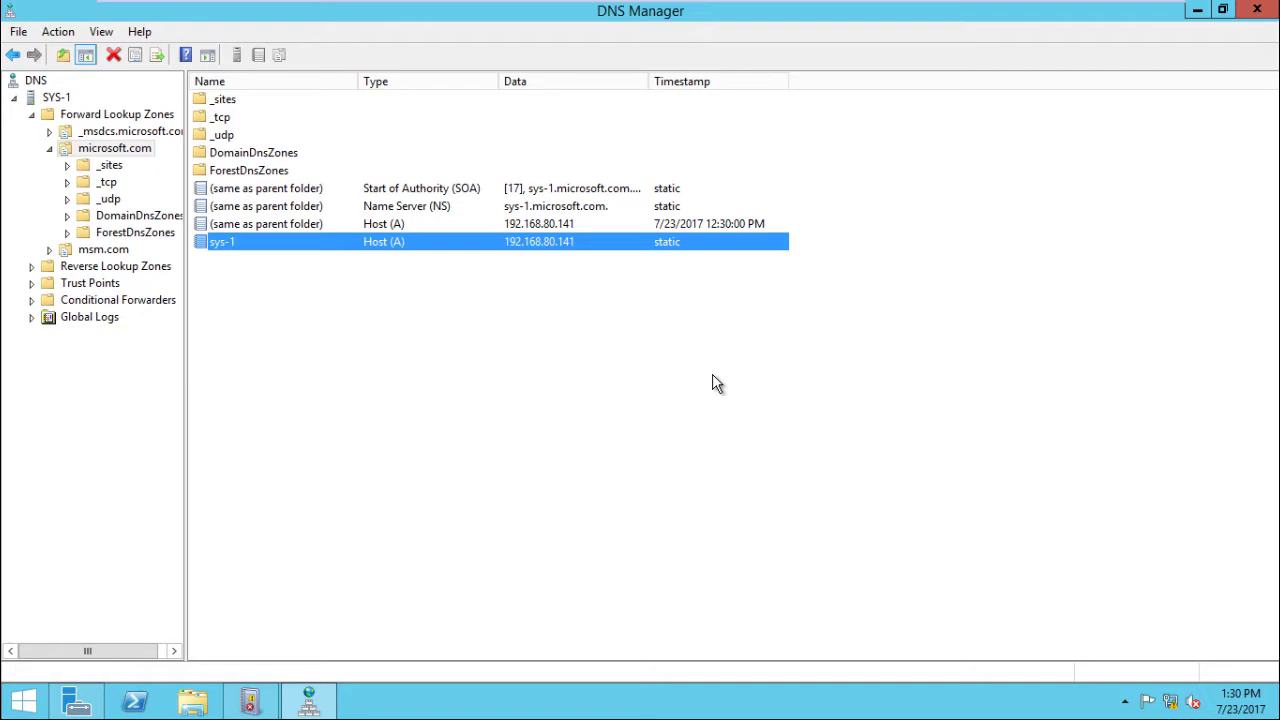
mouse_move(783, 35)
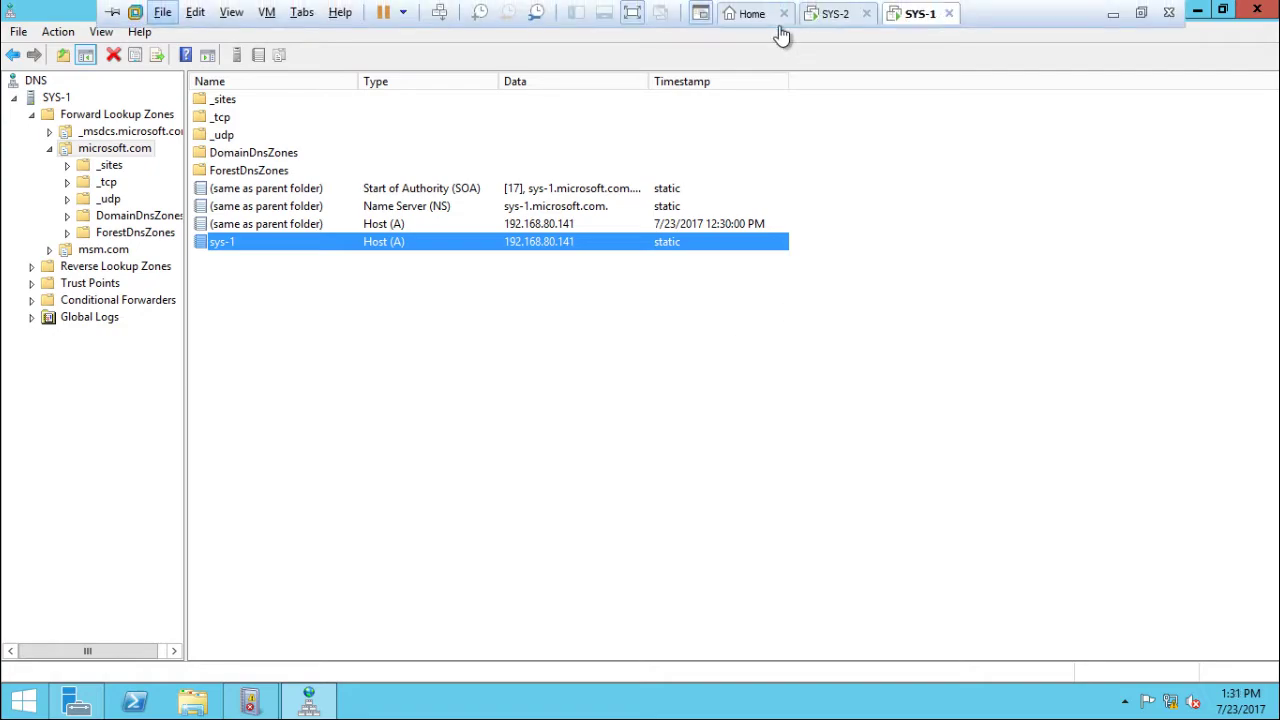
left_click(830, 14)
left_click(920, 12)
left_click(821, 217)
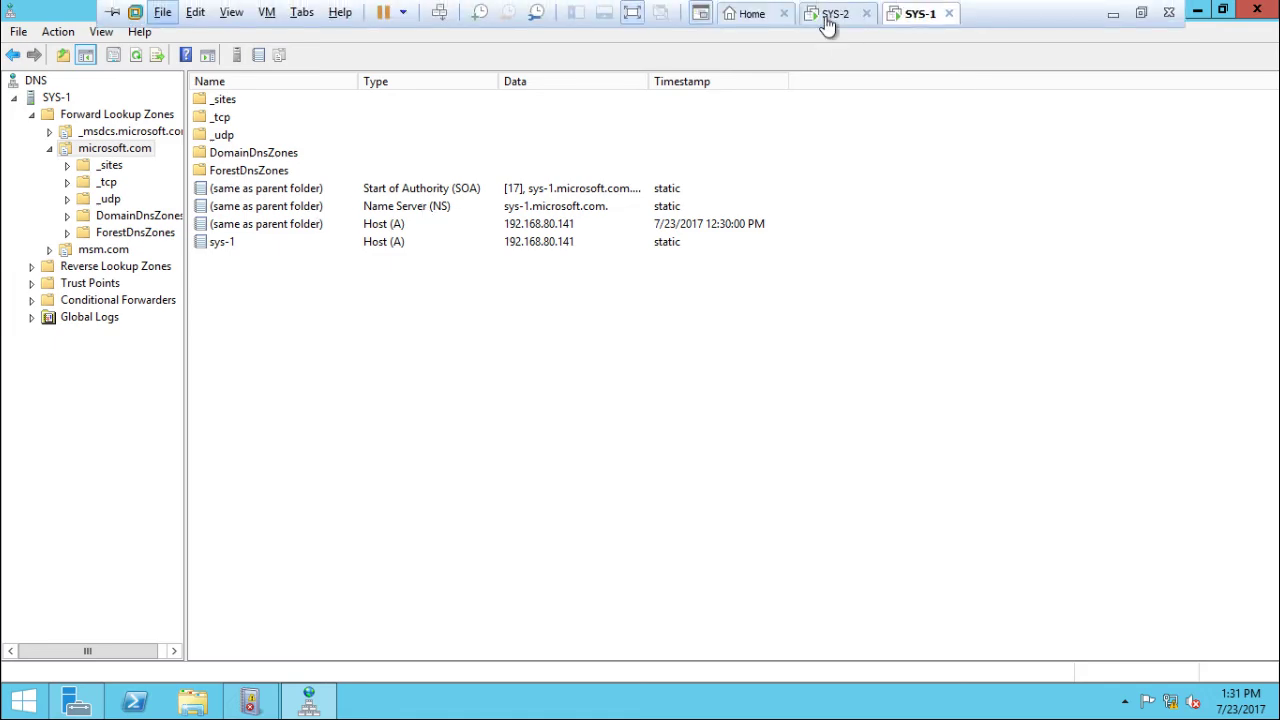
Launch Server Manager on SYS-2, then go back to SYS-1
left_click(829, 16)
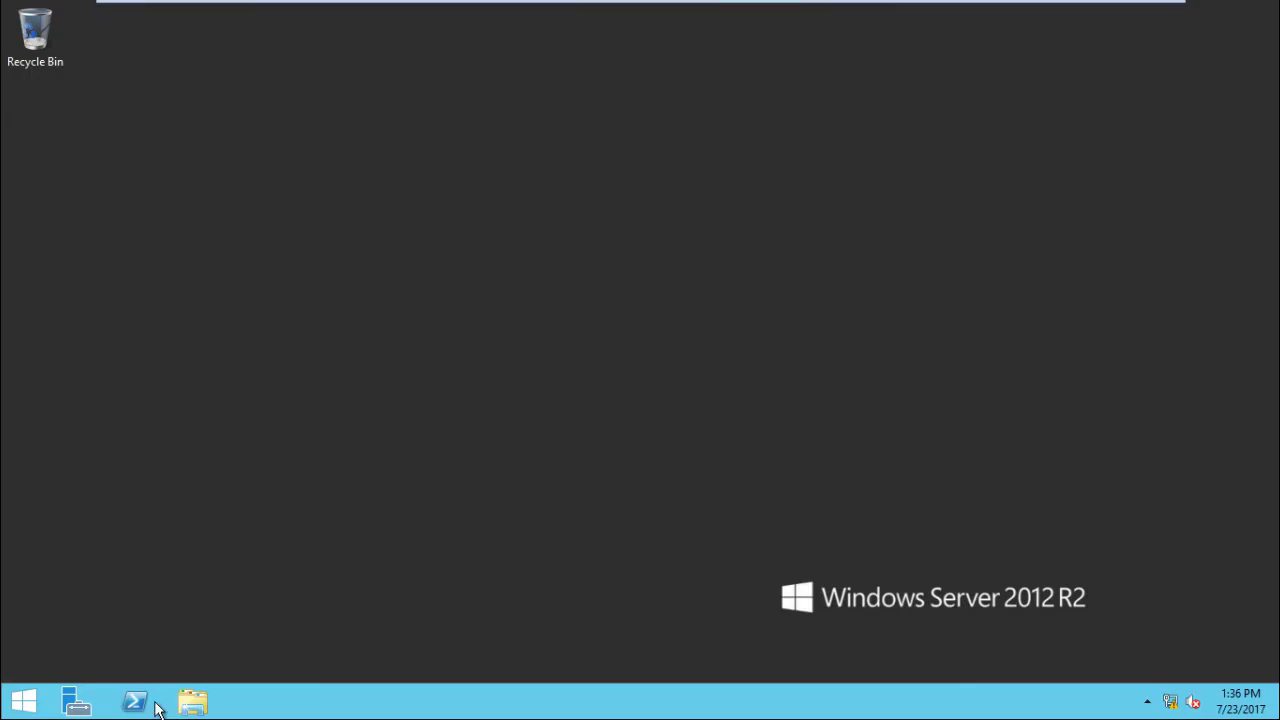
left_click(97, 704)
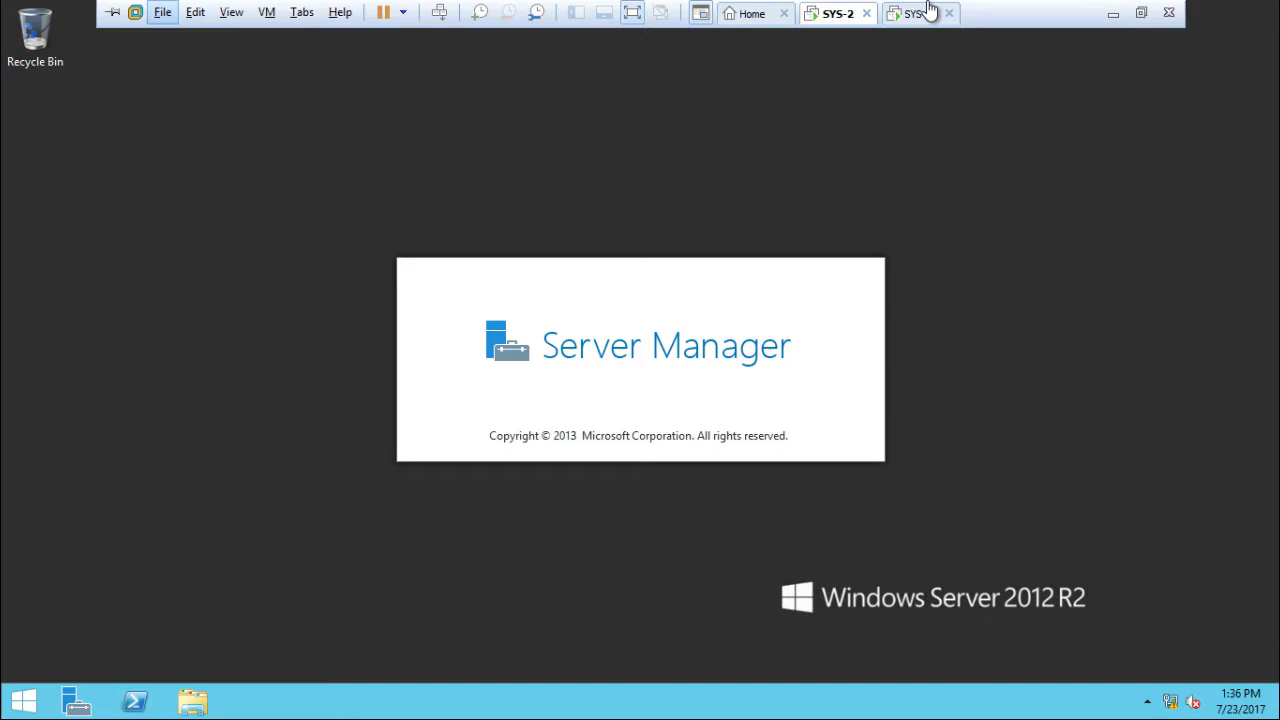
left_click(911, 18)
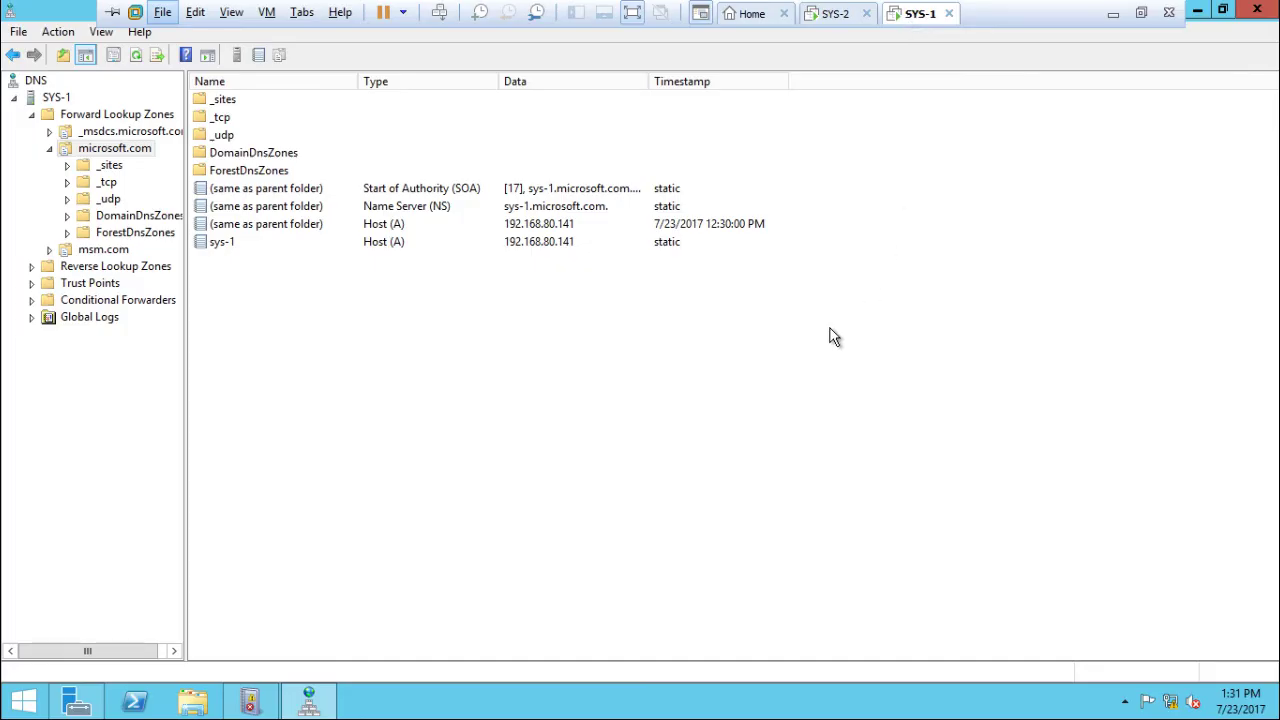
Open Command Prompt via Run and ping sys-1.microsoft.com, getting four replies
key("super+r")
type("c")
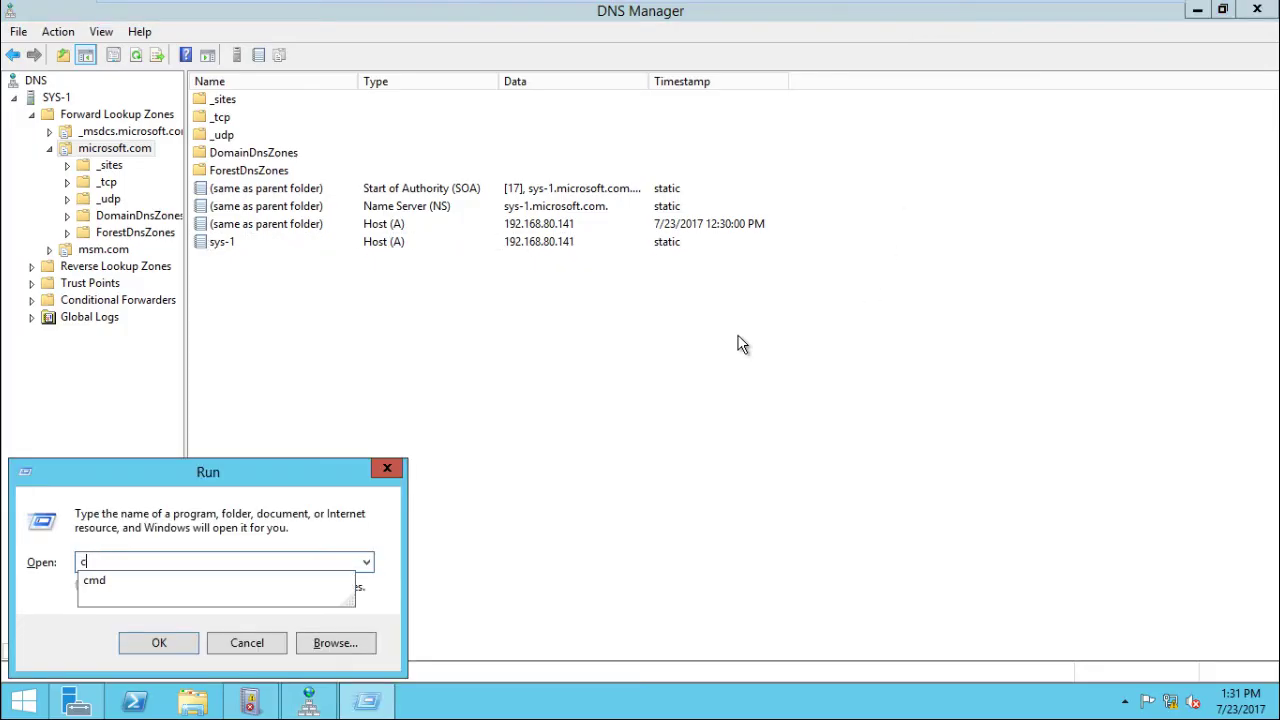
type("md")
key("Return")
type("ping ")
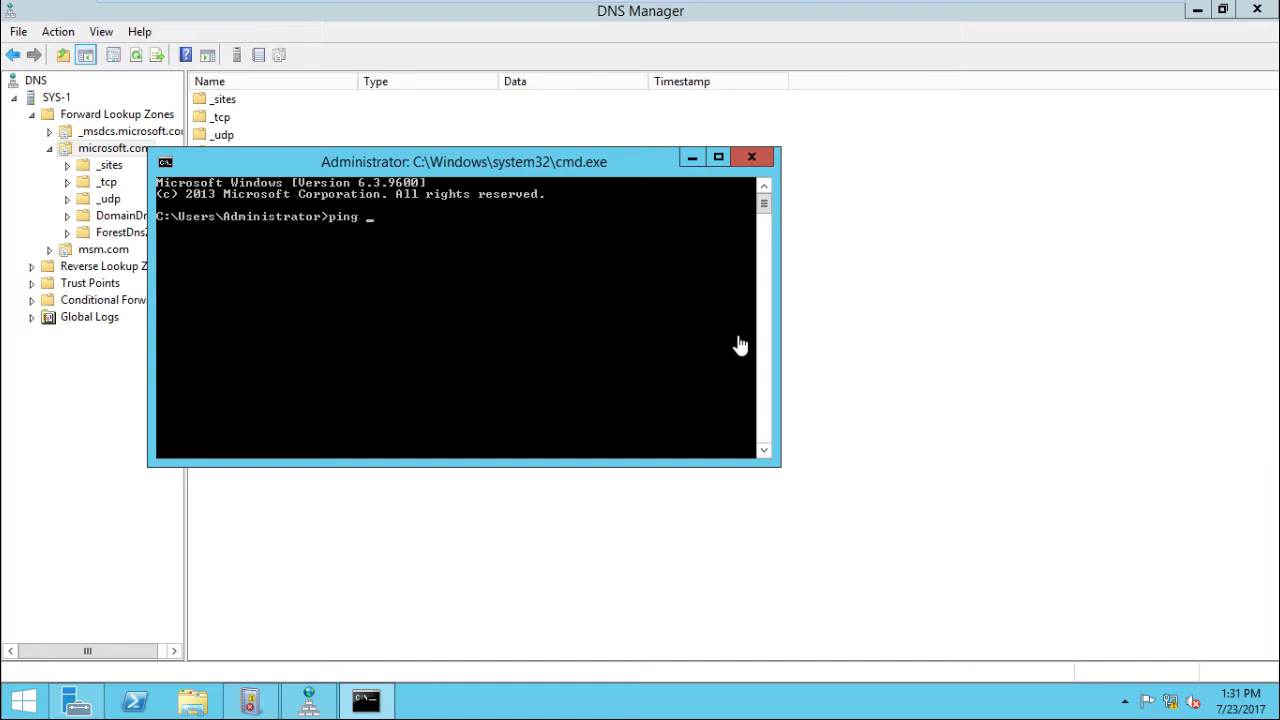
type("sys-1.microsofot.com")
key("BackSpace")
key("BackSpace")
key("BackSpace")
key("BackSpace")
key("BackSpace")
key("BackSpace")
type("t.com")
key("Return")
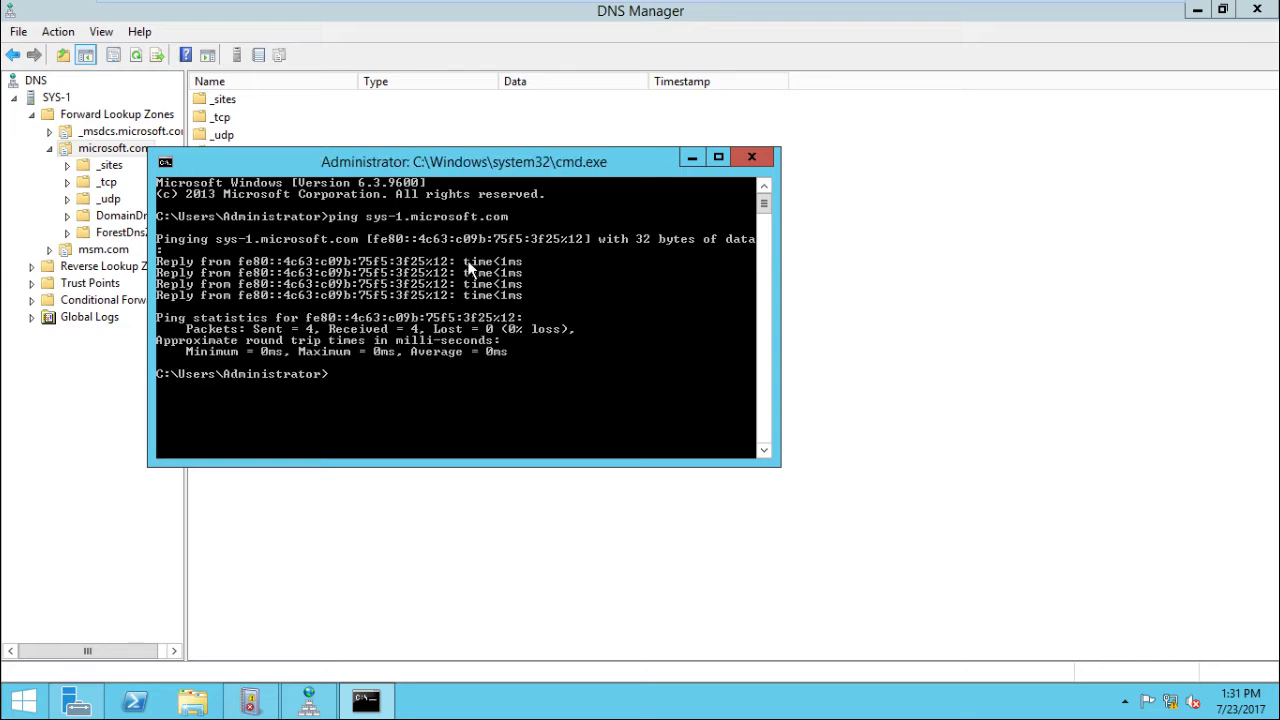
On SYS-2, open Command Prompt and ping 192.168.80.140
mouse_move(1022, 3)
left_click(836, 14)
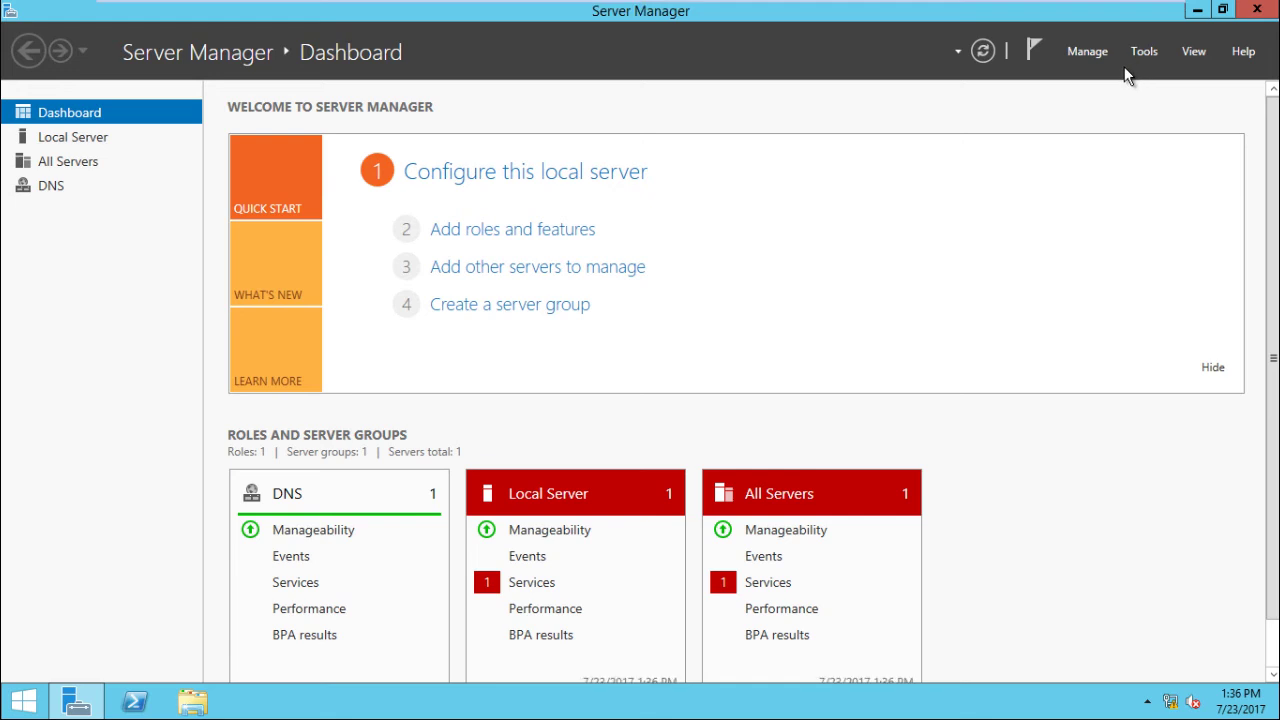
key("super+r")
key("Return")
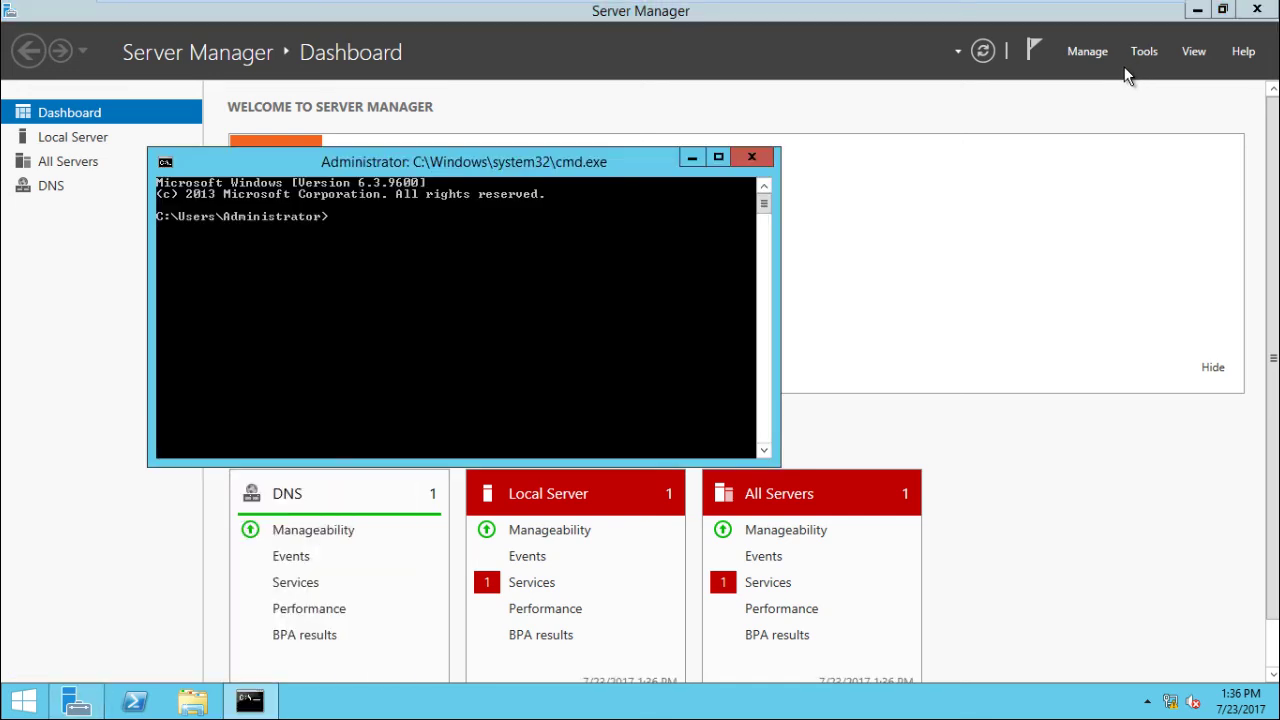
type("ping")
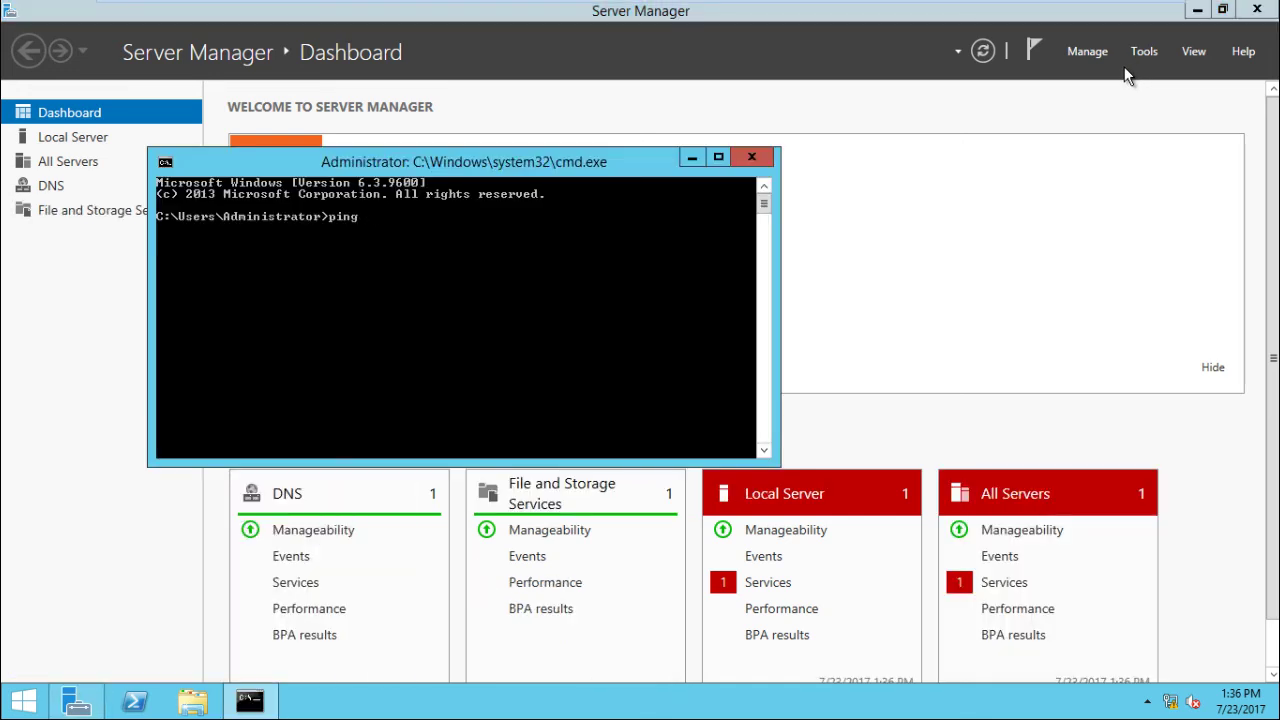
type(" 192.168.80.140")
key("Return")
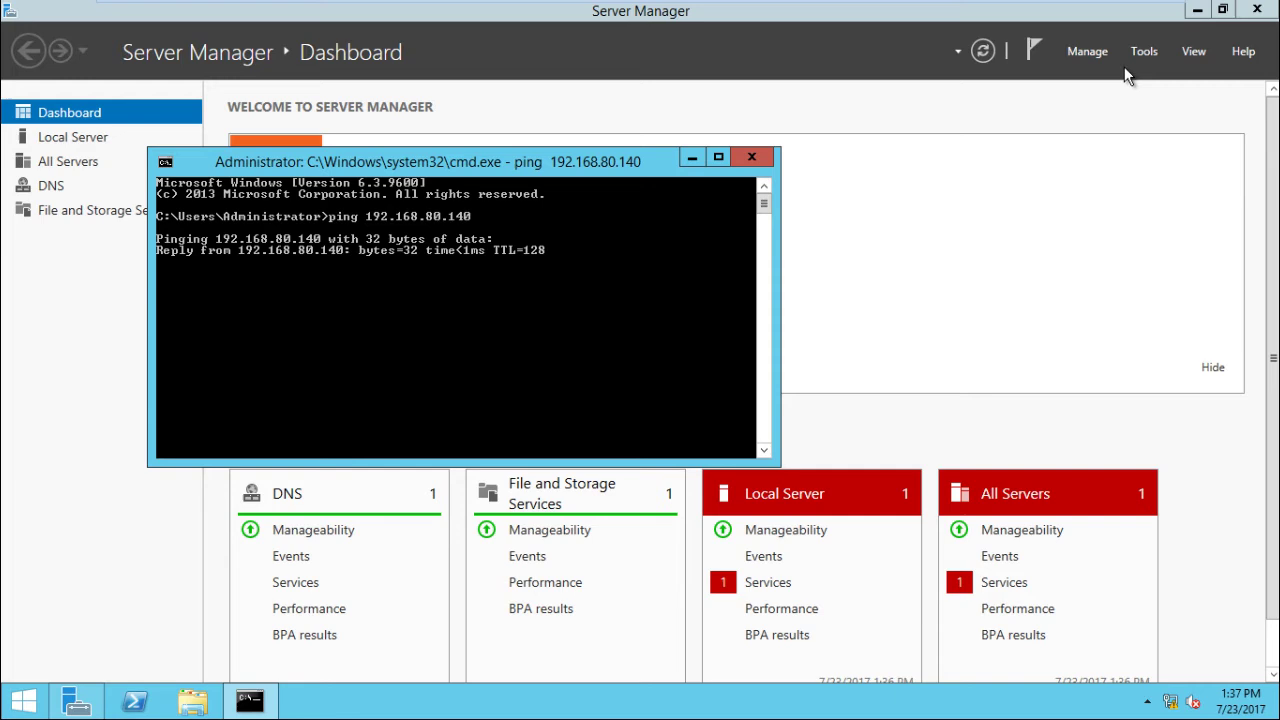
Stop that ping and ping 192.168.80.141 instead
key("ctrl+c")
key("Up")
key("BackSpace")
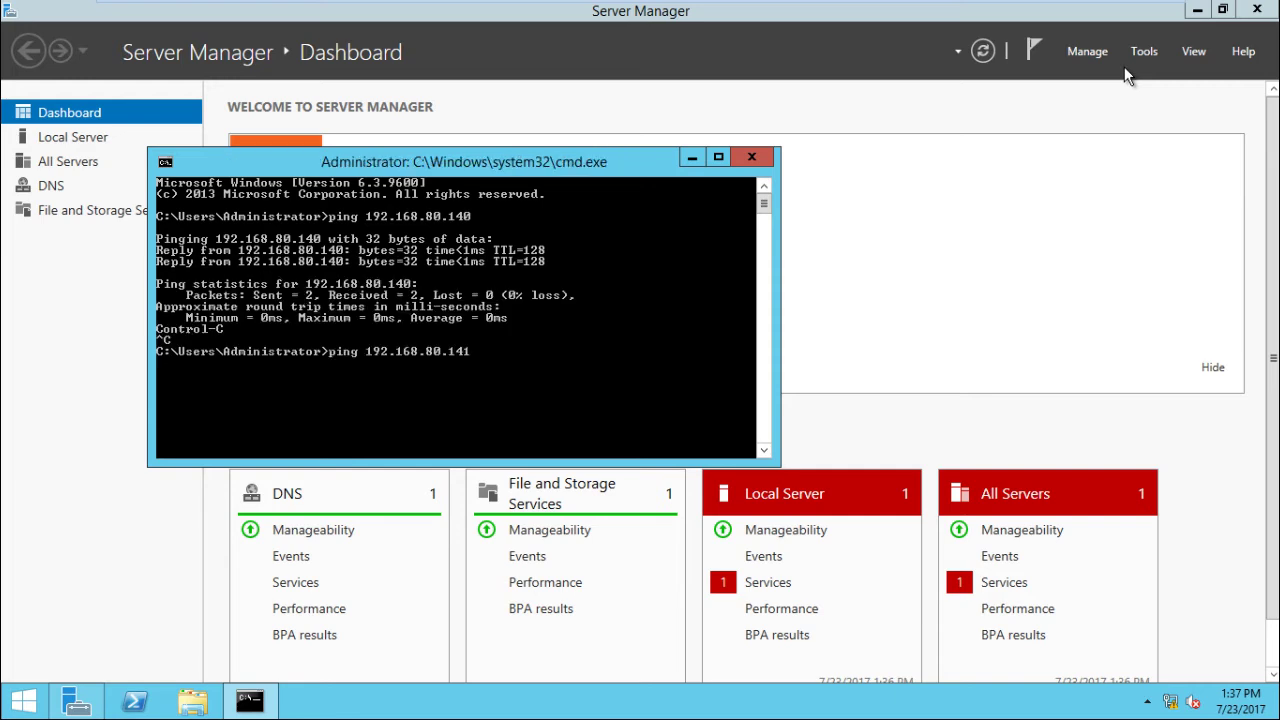
type("1")
key("Return")
key("ctrl+c")
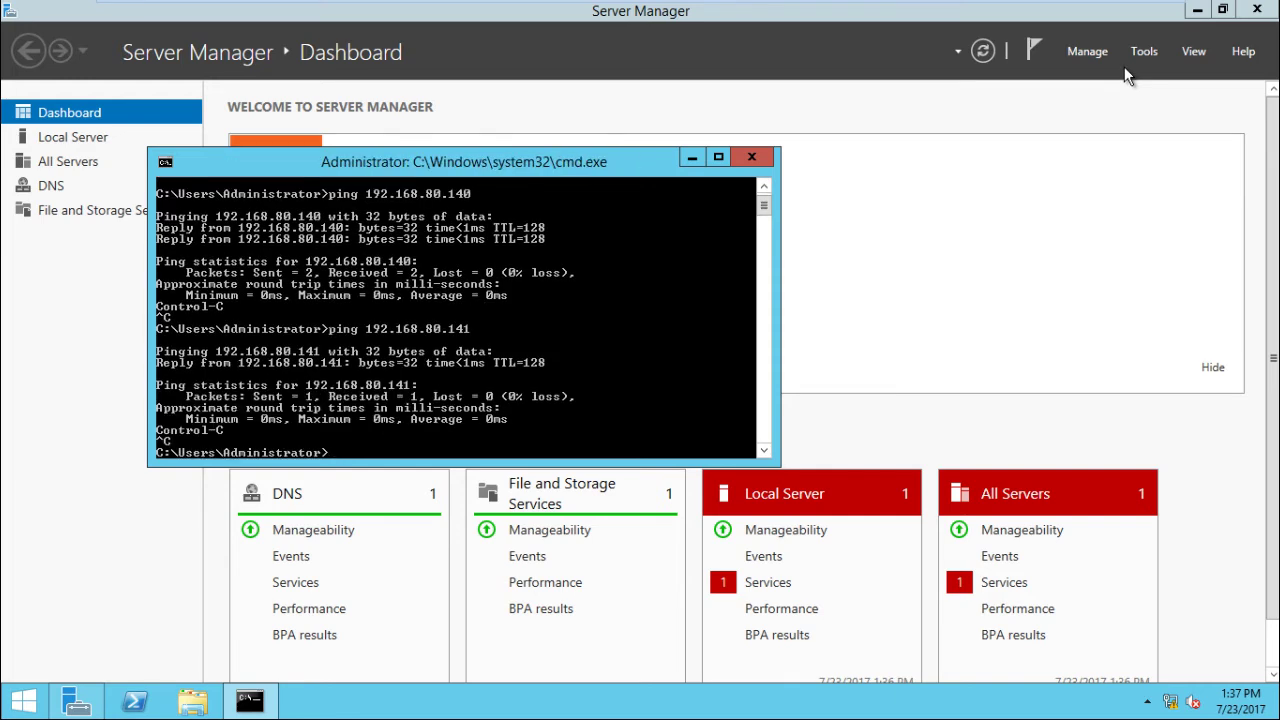
Ping sys-1.microsoft.com by name, then bring up Server Manager's Tools menu
type("ping sys-1.microsof")
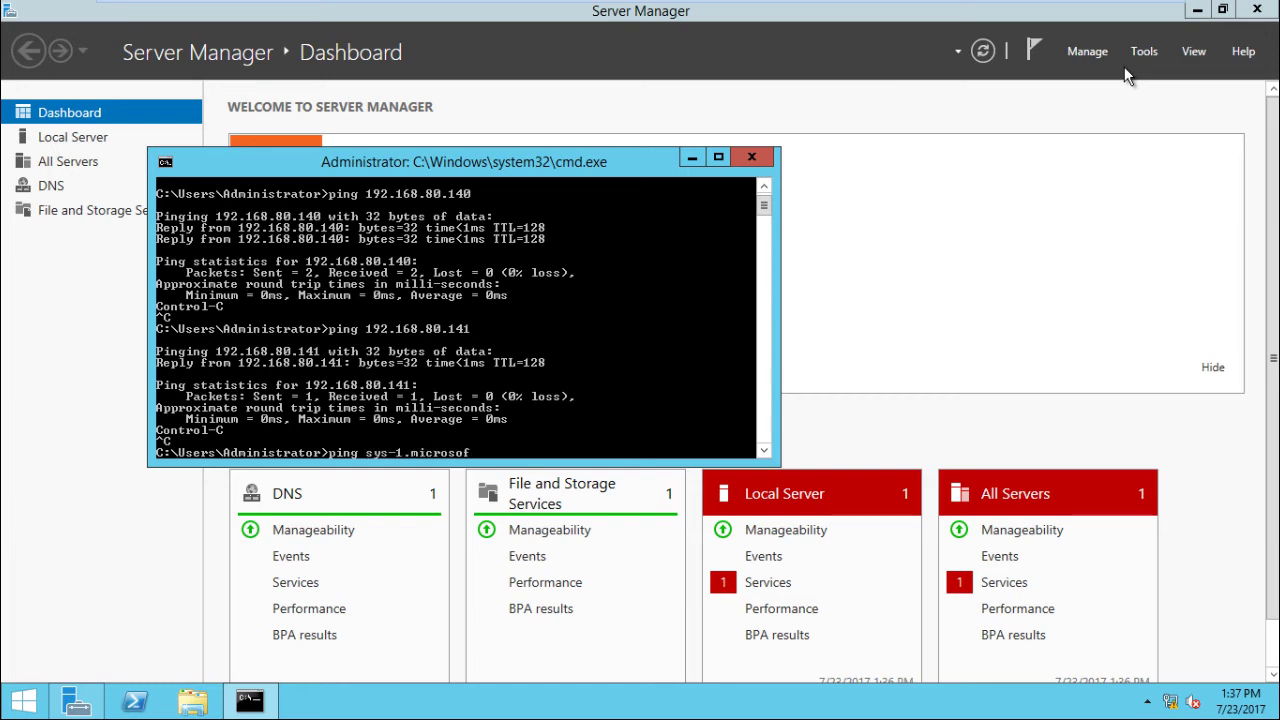
type("t.com")
key("Return")
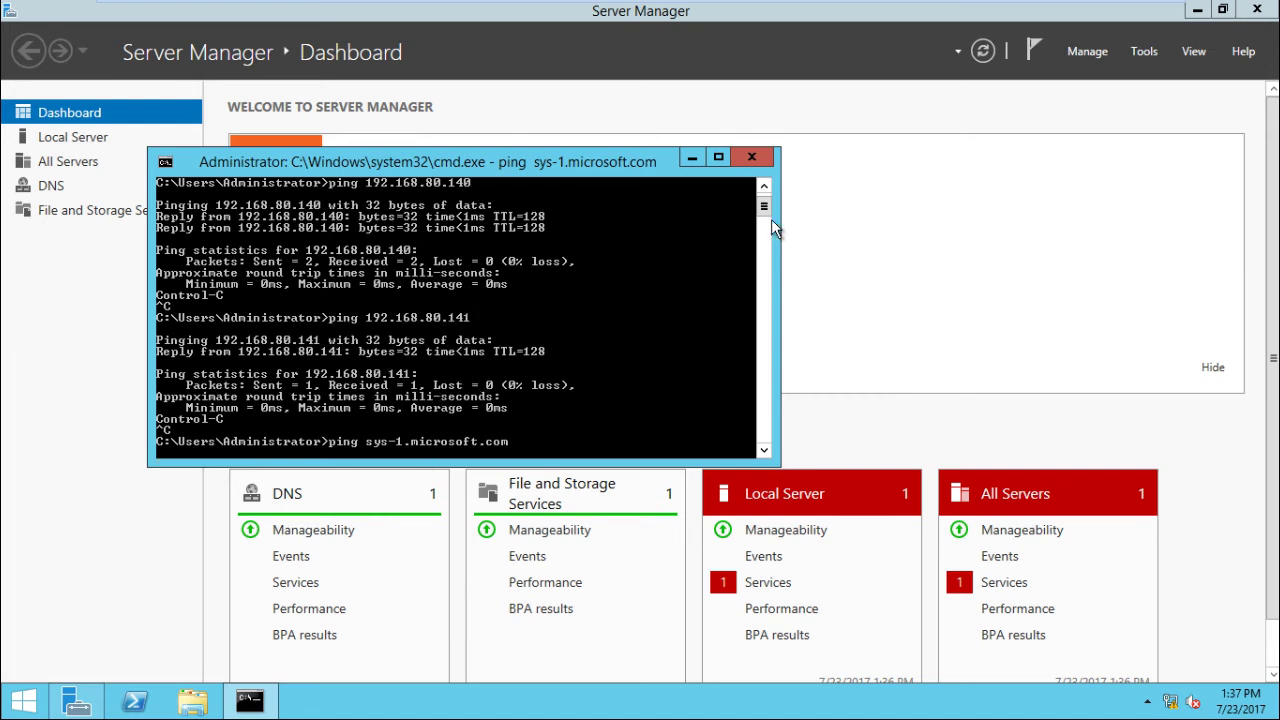
left_click(1146, 58)
left_click(1146, 58)
Launch DNS on SYS-2 and expand the server to its empty Conditional Forwarders folder
left_click(1000, 134)
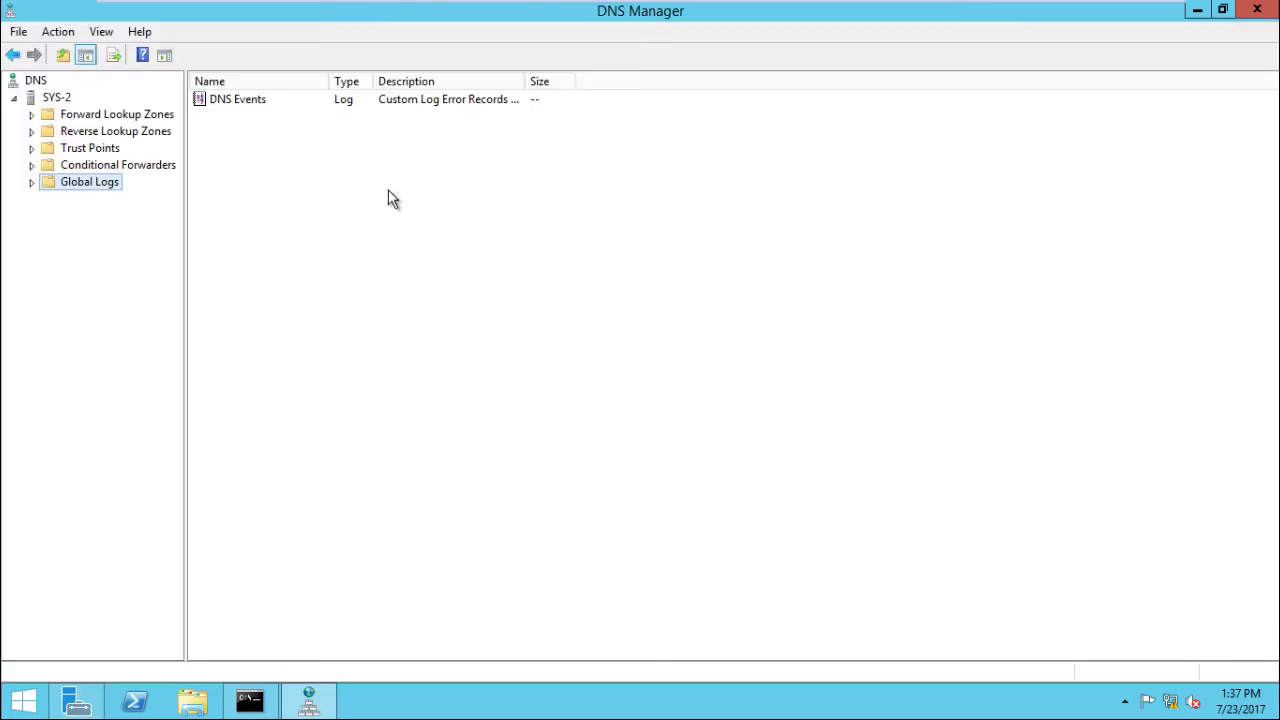
left_click(84, 120)
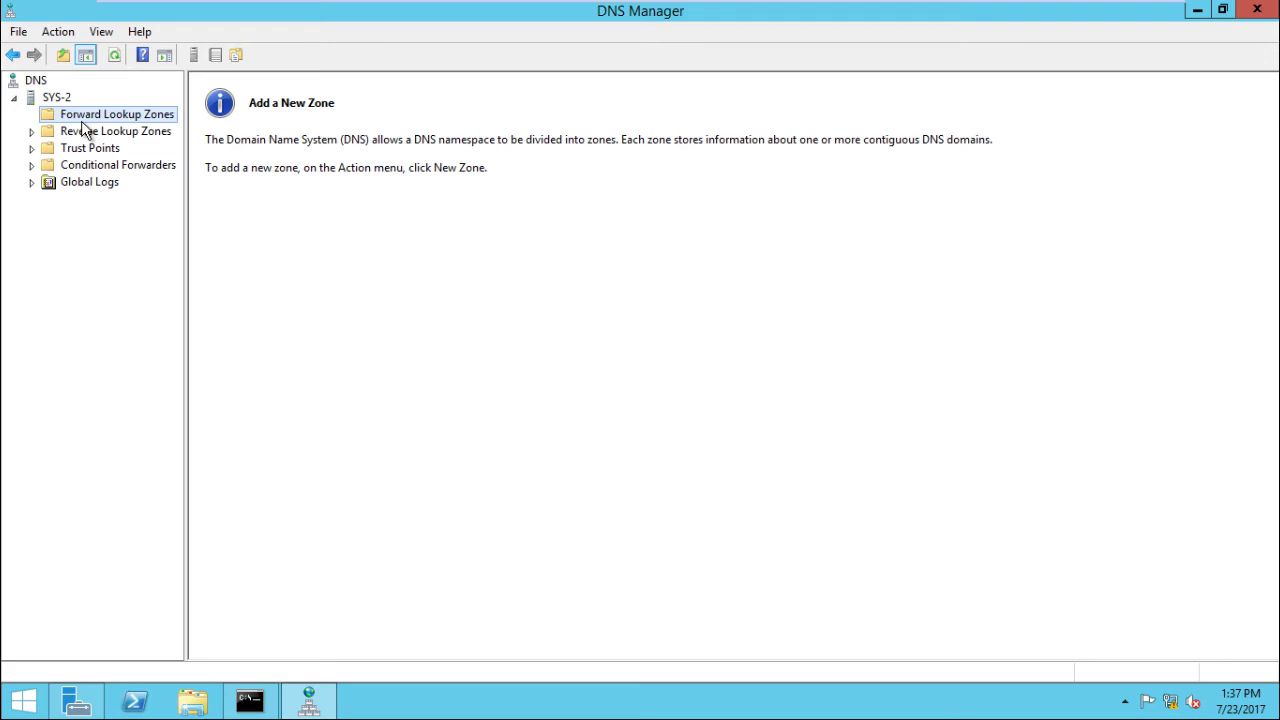
left_click(84, 131)
key("Down")
key("Down")
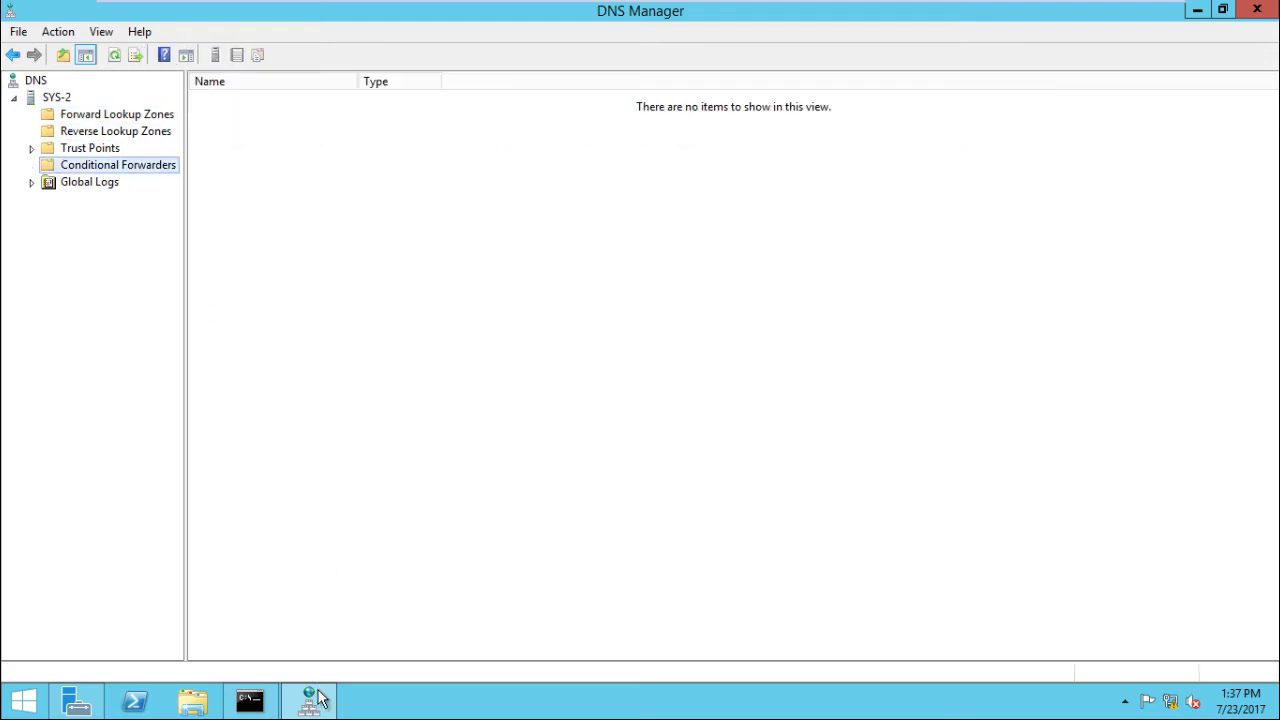
mouse_move(312, 700)
left_click(337, 566)
mouse_move(974, 5)
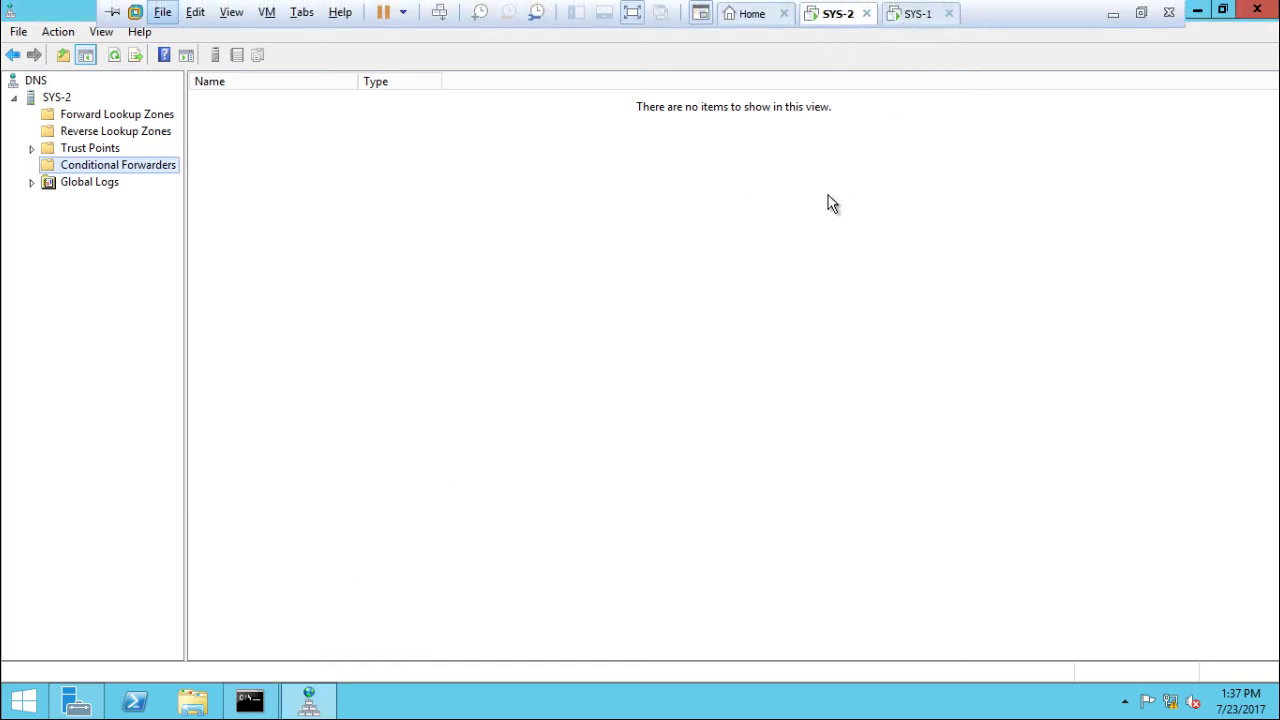
left_click(62, 97)
left_click(97, 172)
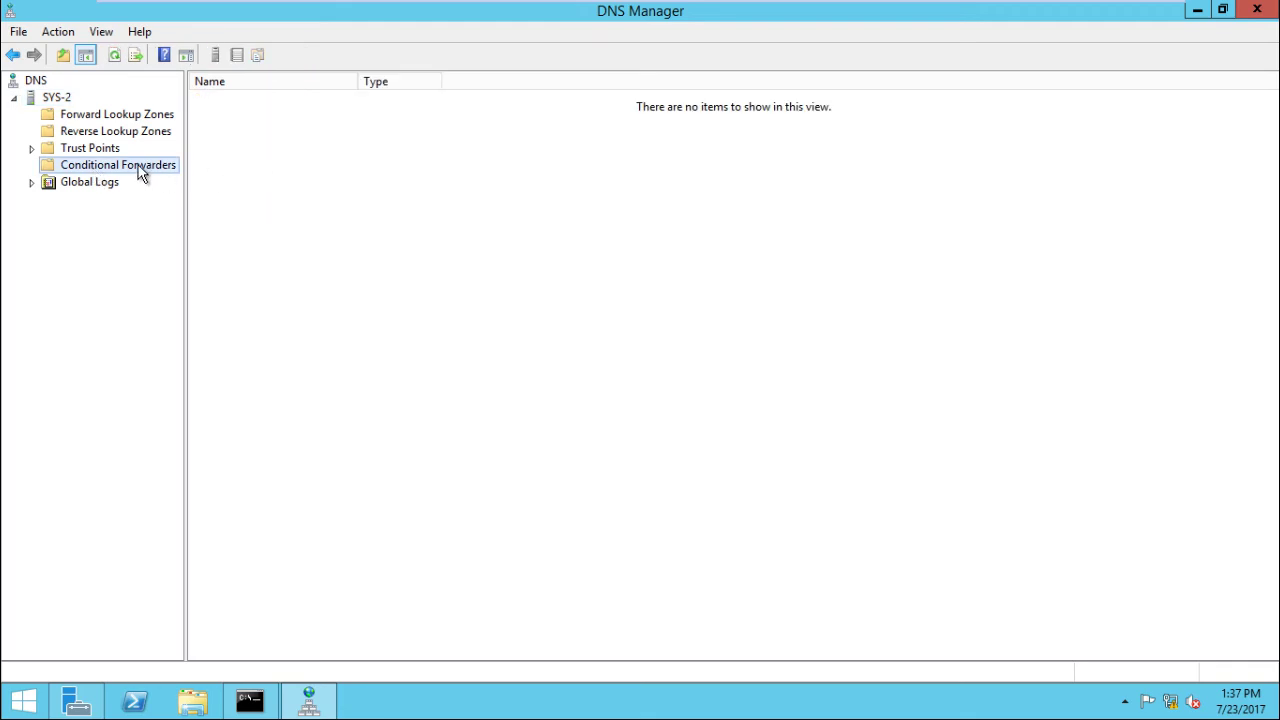
Start a New Conditional Forwarder and enter microsoft.com as the DNS domain
right_click(140, 174)
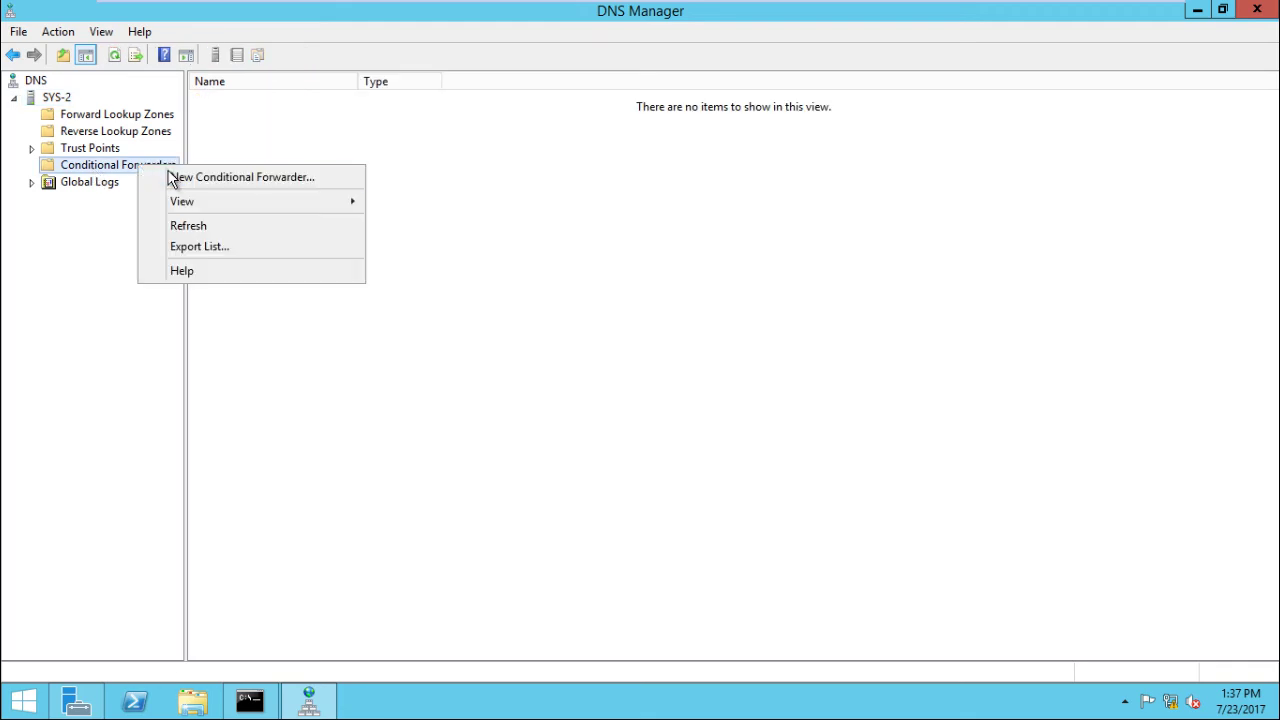
left_click(170, 178)
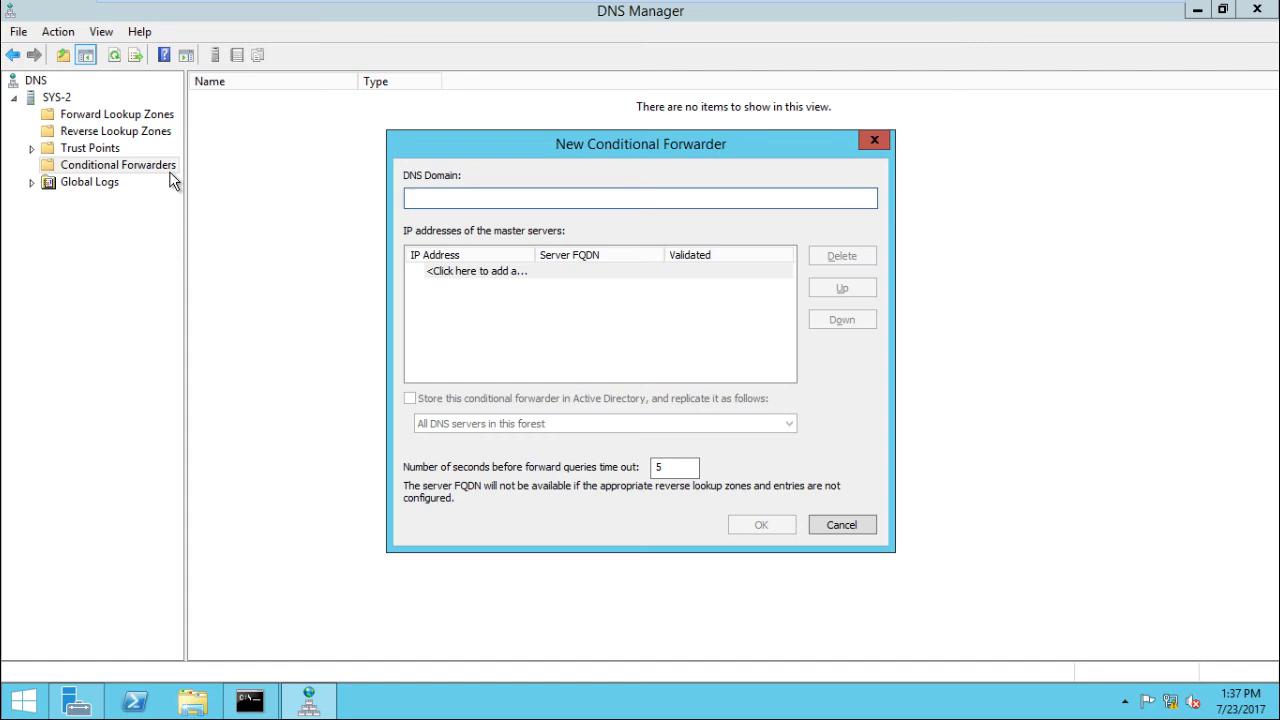
type("microsoft.com")
key("alt+Tab")
key("Tab")
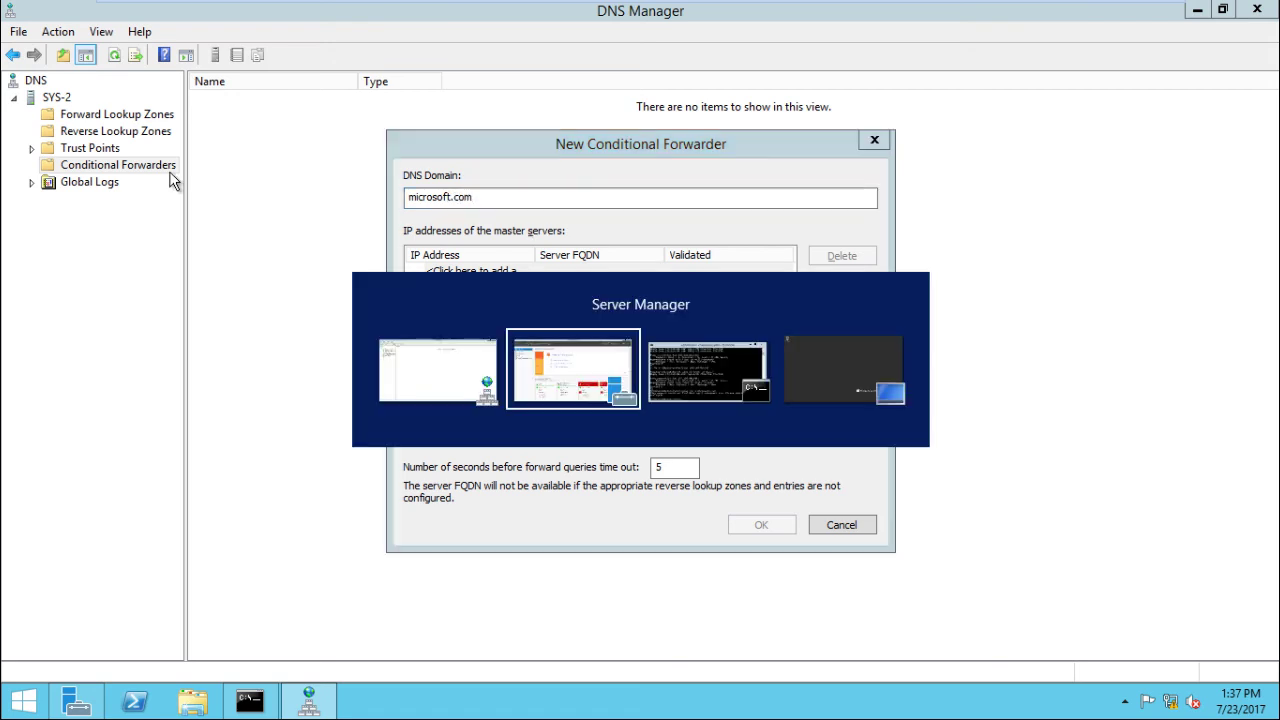
key("alt+Tab")
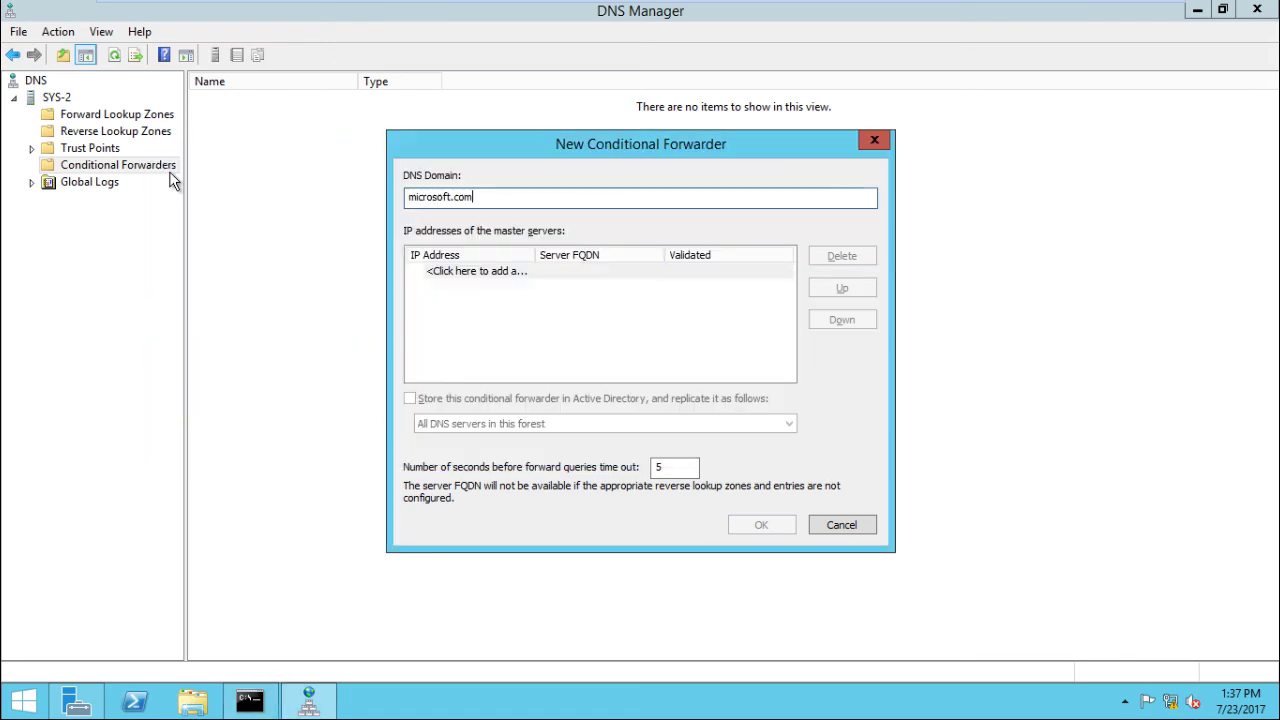
Add master server 192.168.80.141 and create the forwarder
left_click(481, 272)
type("192.16")
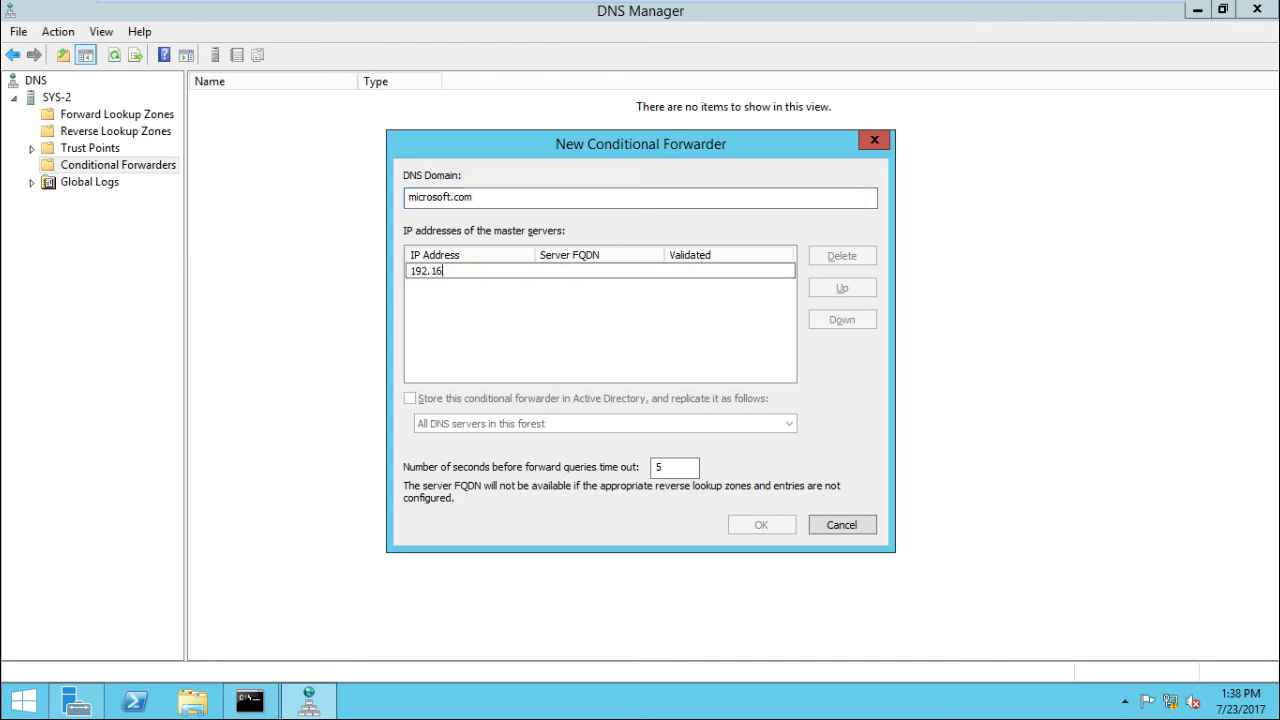
type("8.80.141")
key("Return")
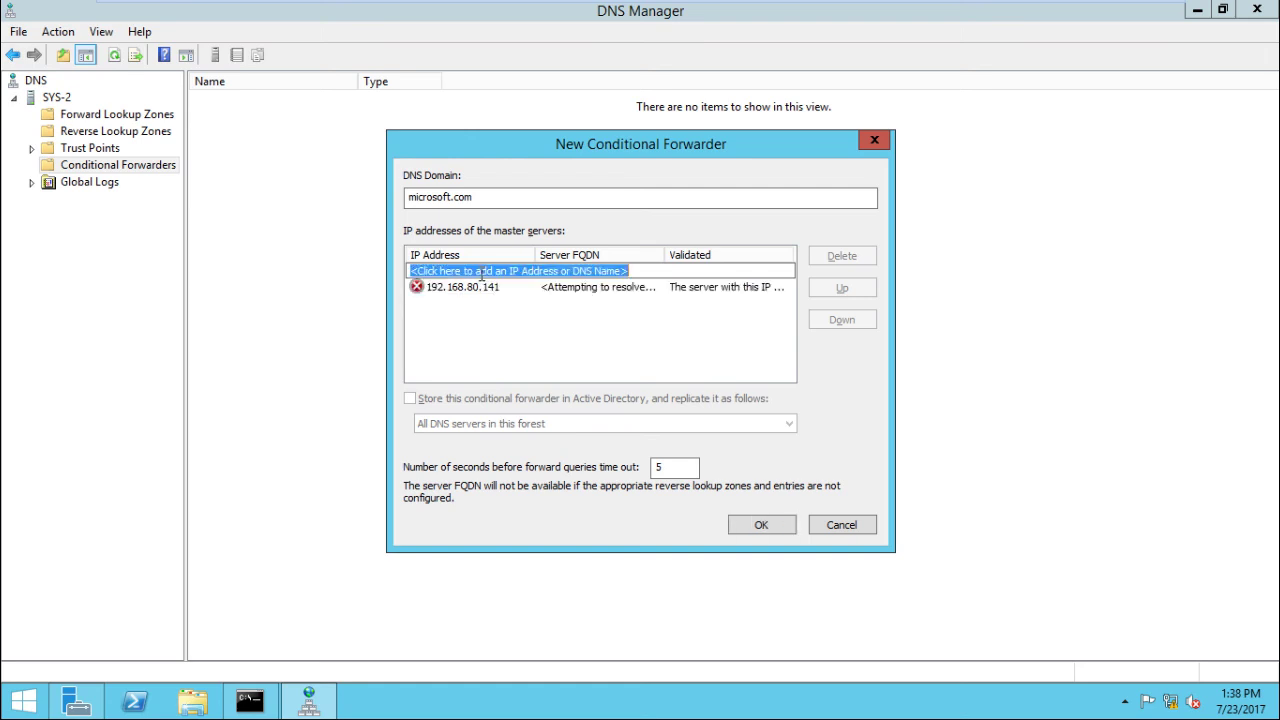
left_click(748, 530)
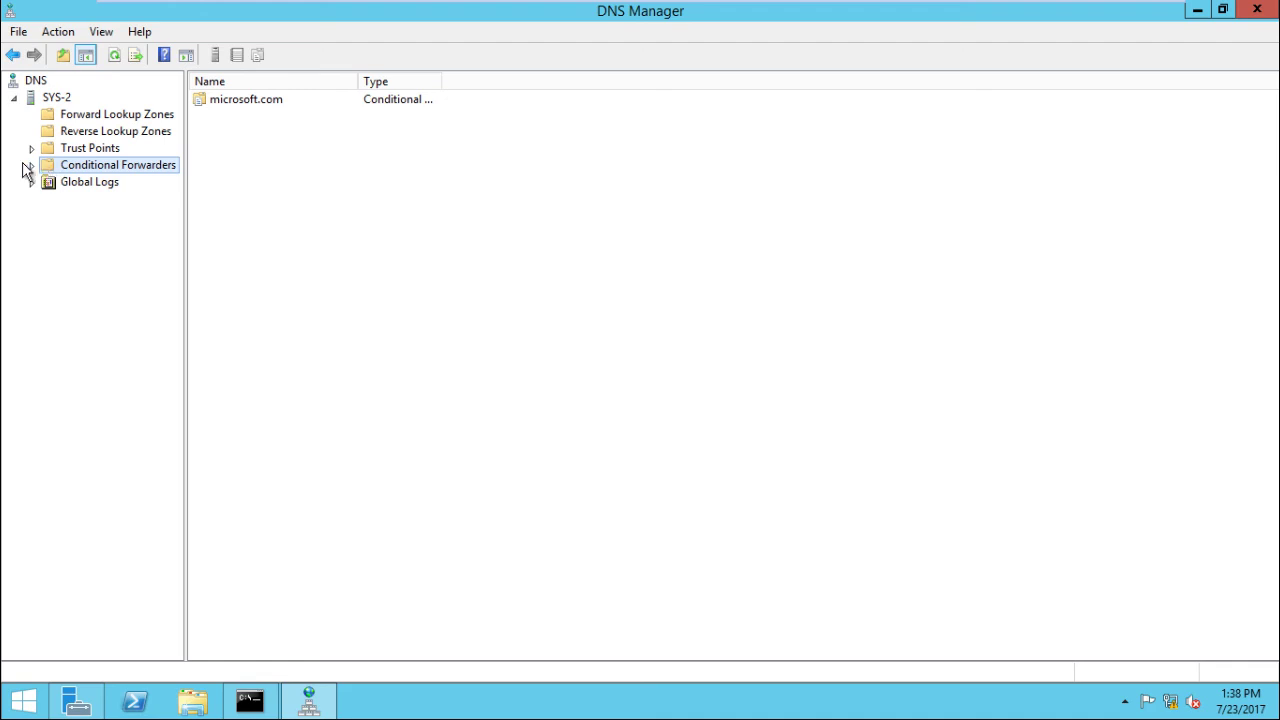
Check the microsoft.com forwarder's master address, then rerun the ping to sys-1.microsoft.com
left_click(30, 166)
left_click(102, 187)
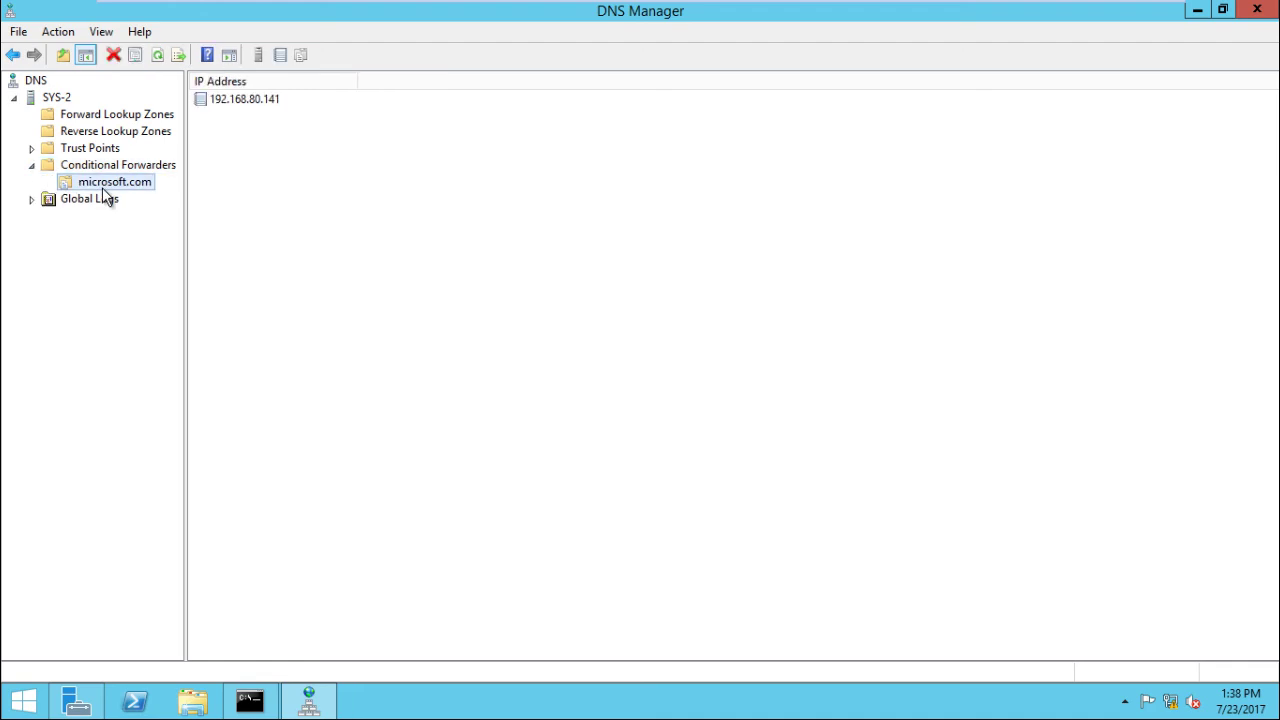
left_click(249, 700)
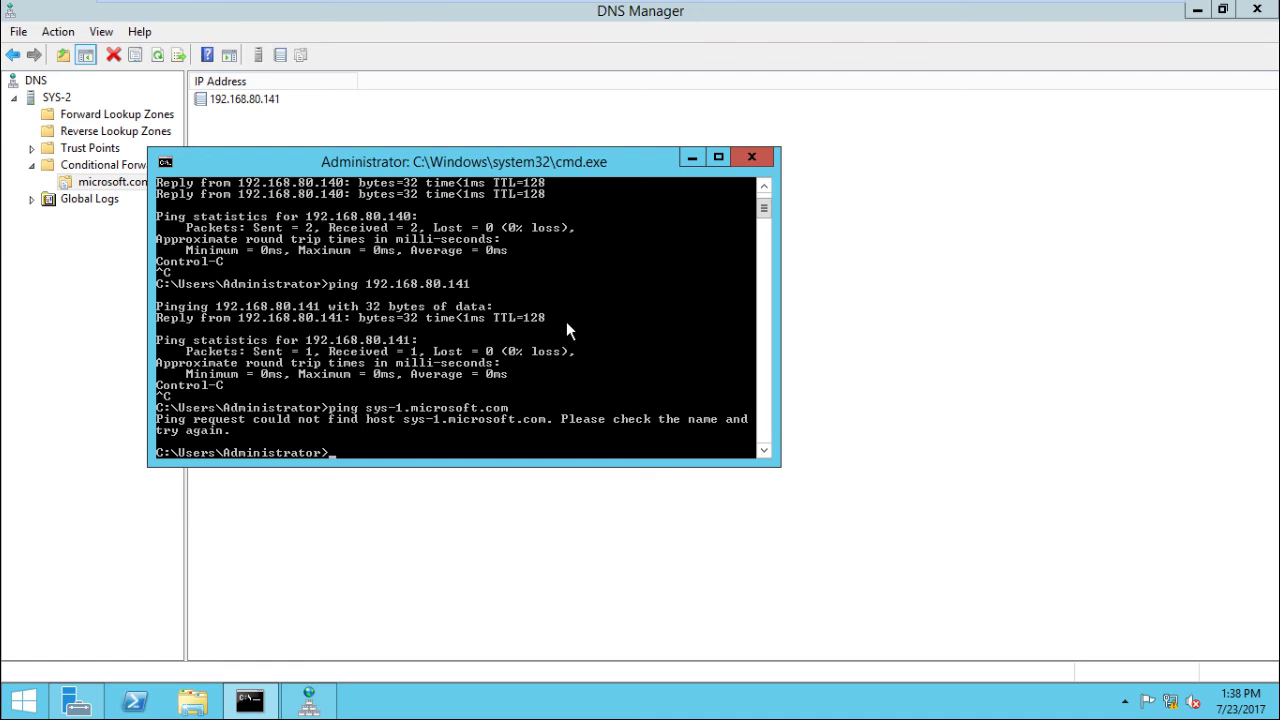
key("Up")
key("Return")
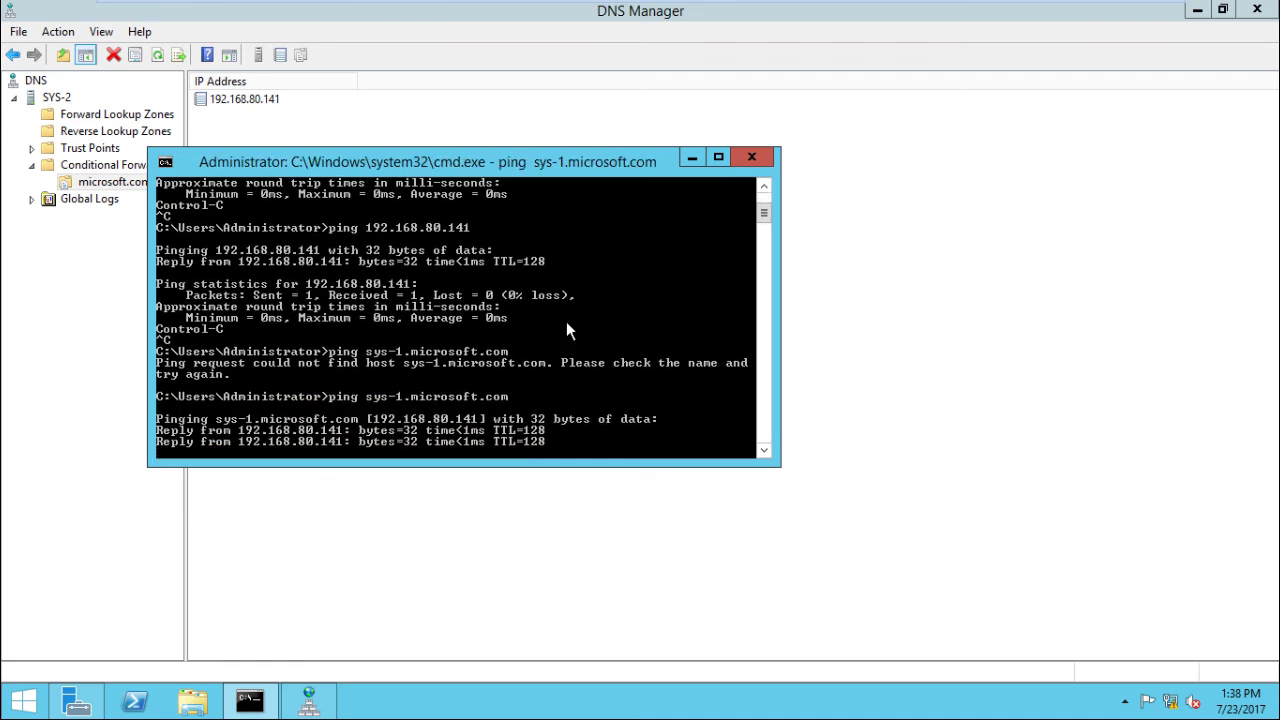
key("ctrl+c")
Use nslookup to resolve sys-1.microsoft.com to 192.168.80.141
type("sno")
key("BackSpace")
key("BackSpace")
key("BackSpace")
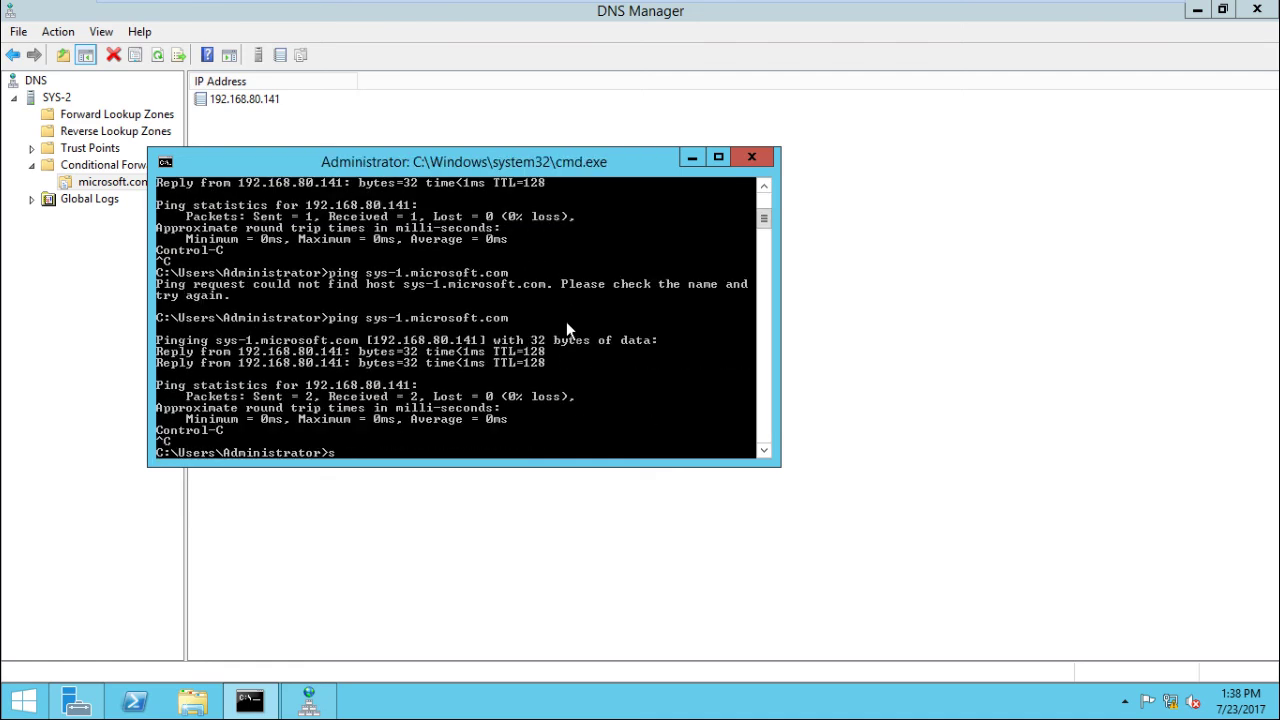
type("nslookup")
key("Return")
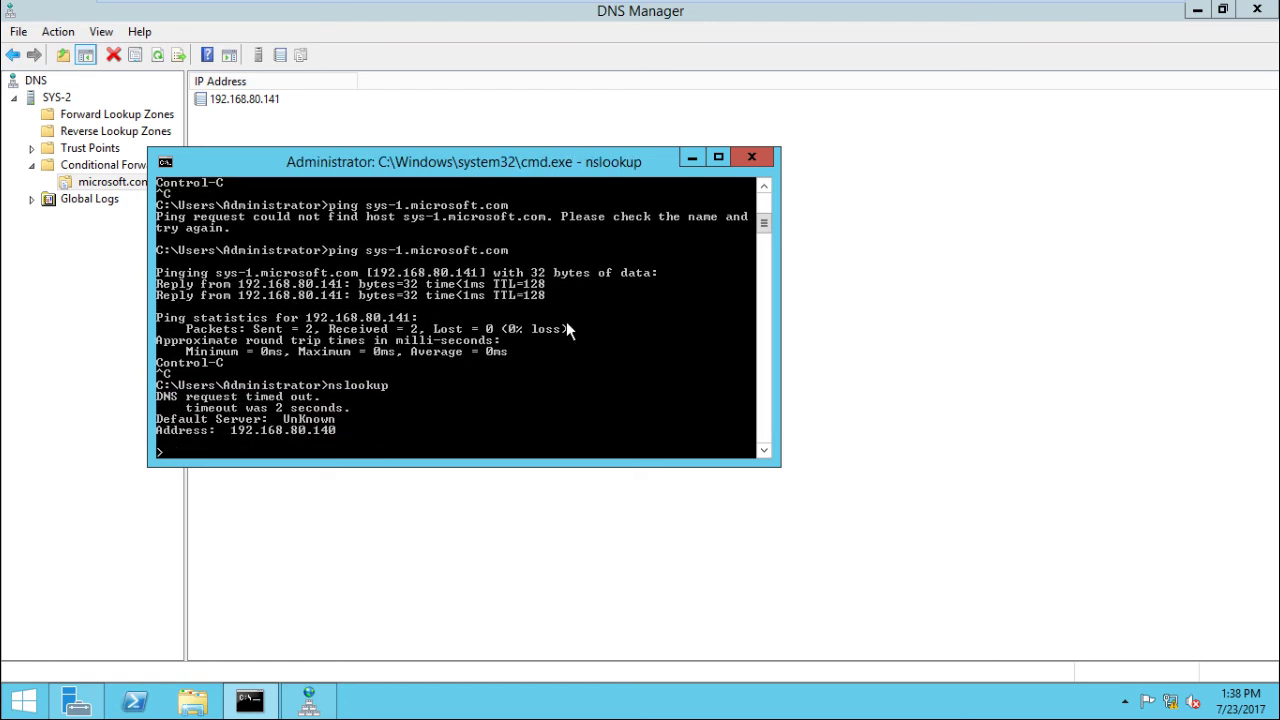
type("sys-1.microsoft.com")
key("Return")
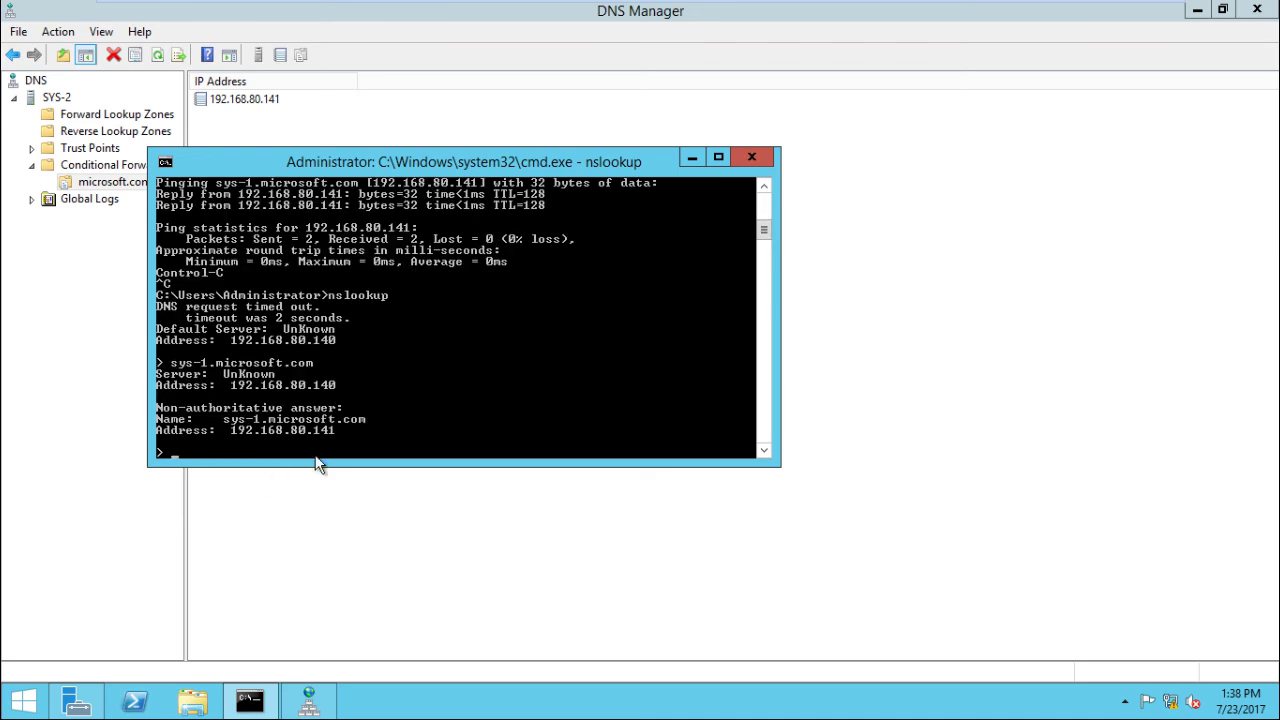